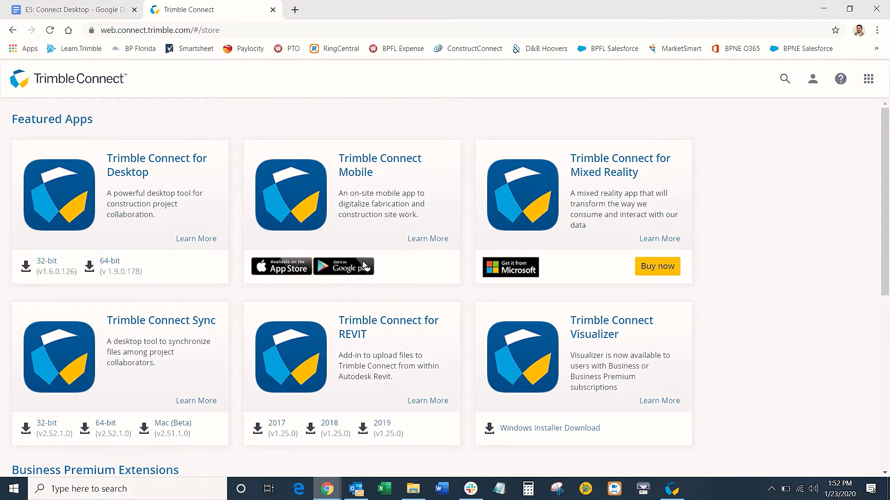
scroll(415, 253, "down", 1)
scroll(415, 254, "down", 2)
scroll(413, 258, "up", 3)
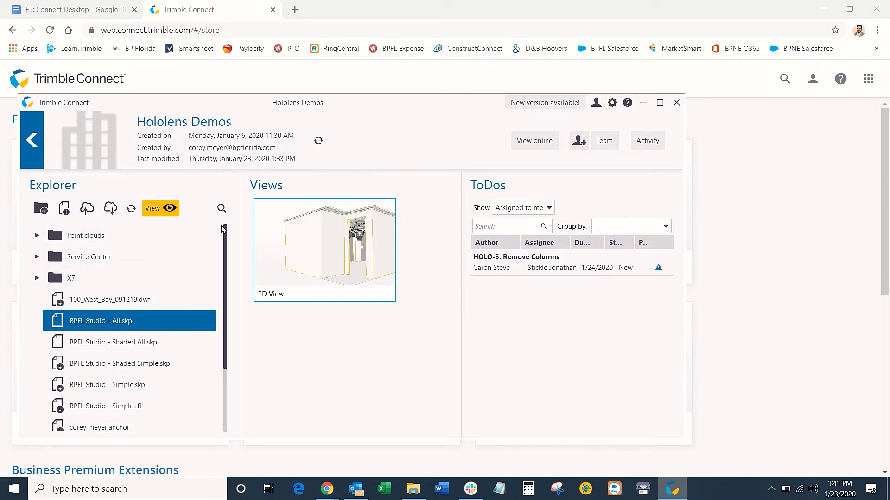
Open the user invitation form for the Hololens Demos project and close it without inviting anyone.
left_click(579, 141)
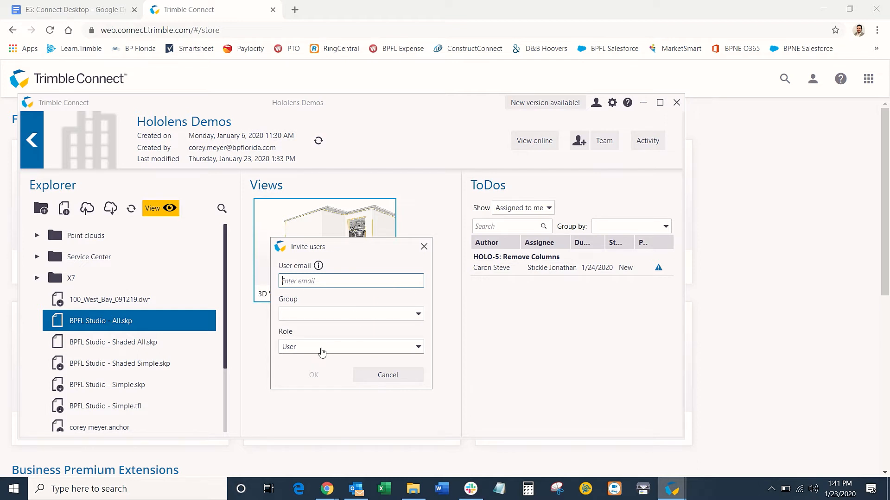
left_click(424, 247)
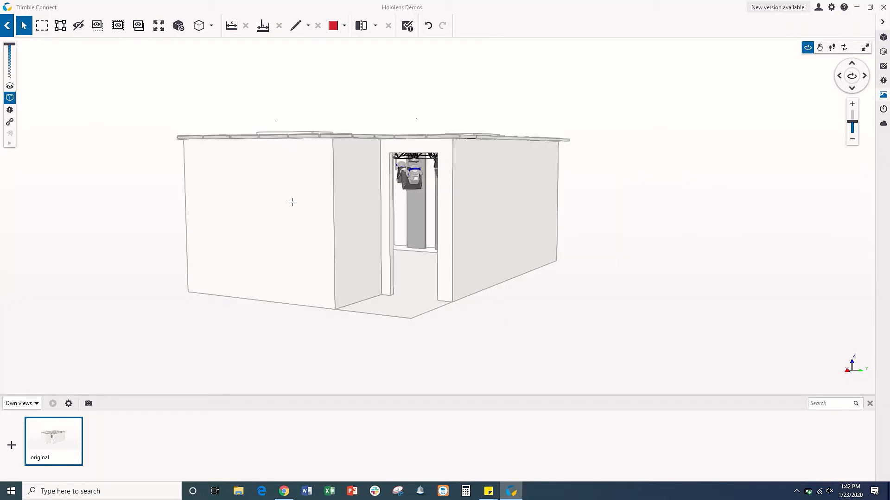
Add a clip plane on the side wall beside the doorway and move it inward past the doorway to expose the interior.
left_click_drag(293, 202, 318, 207)
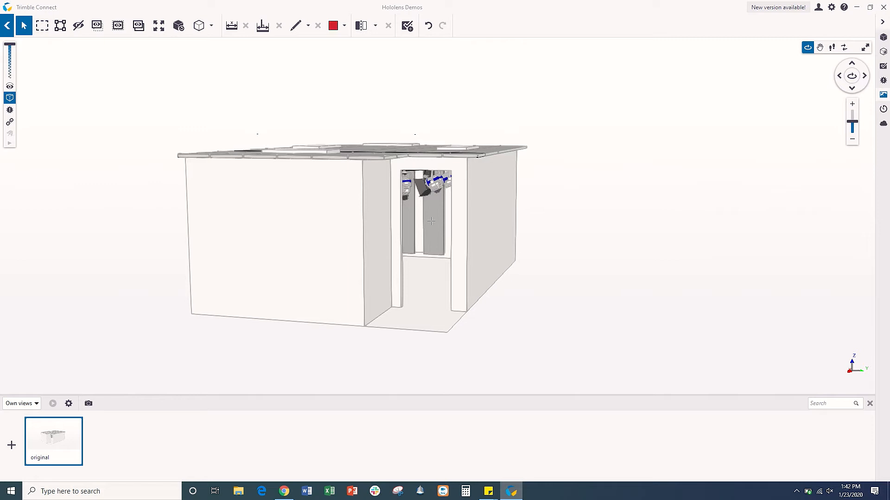
scroll(431, 221, "down", 4)
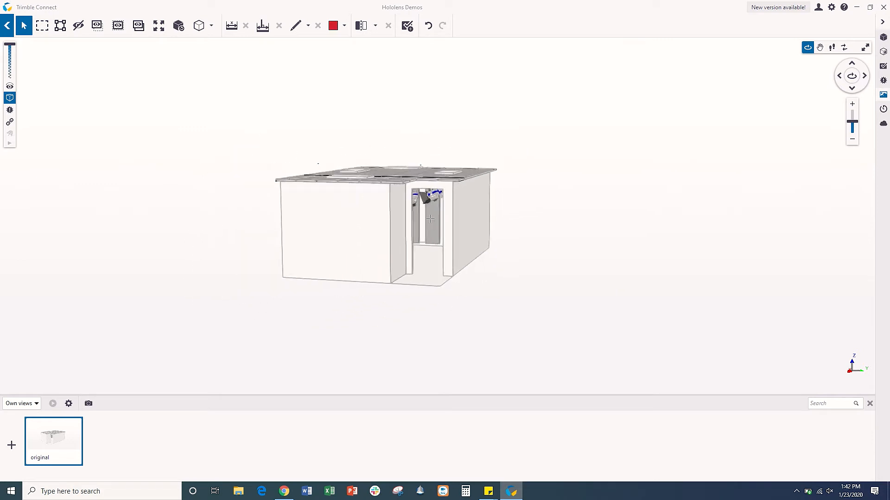
scroll(430, 219, "up", 6)
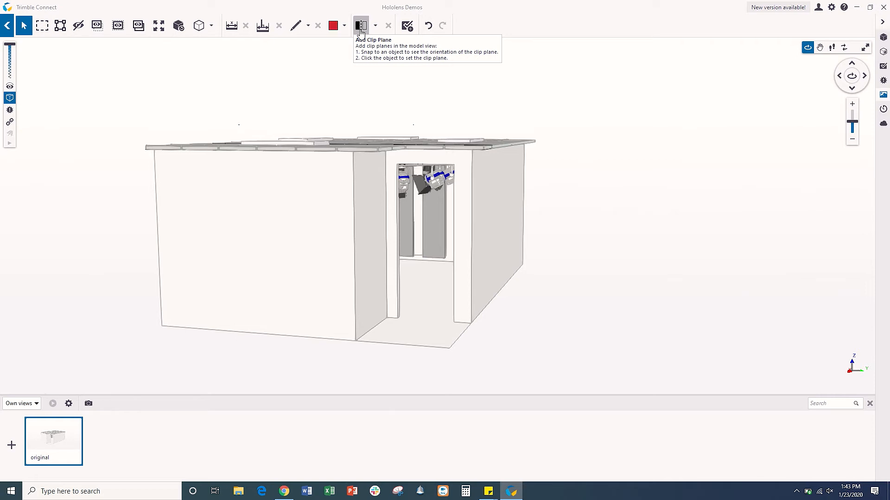
left_click(375, 26)
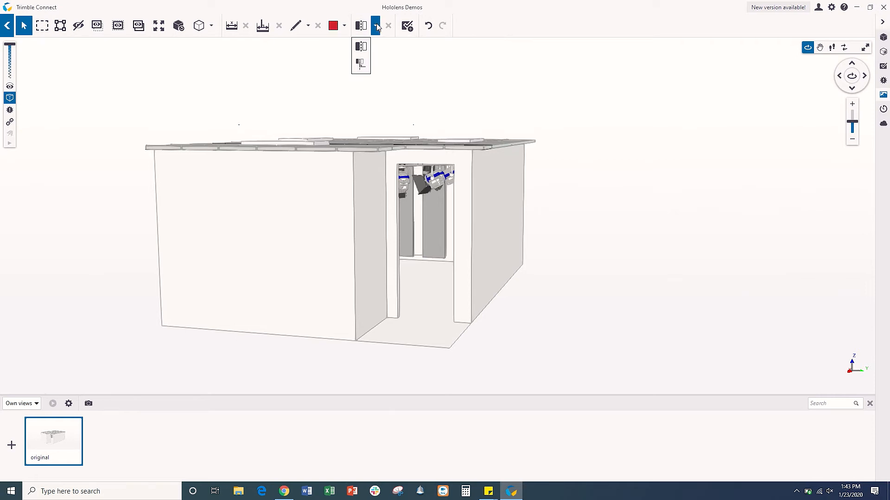
left_click(362, 46)
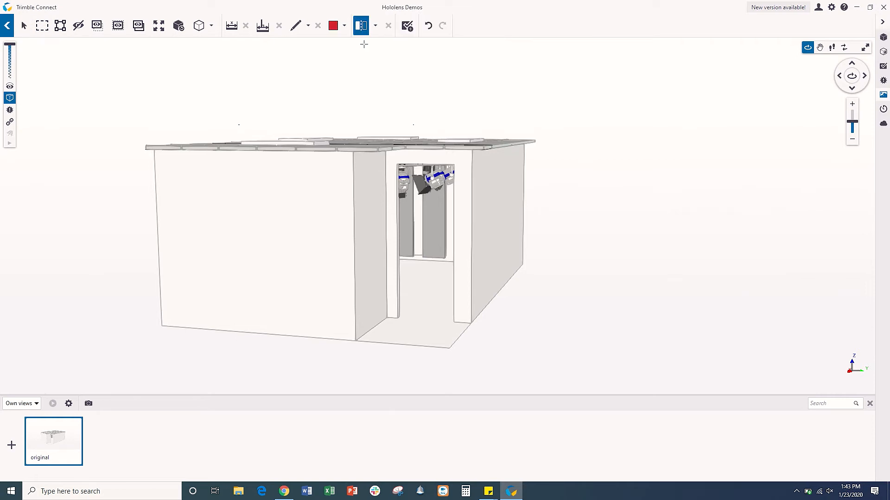
left_click(491, 217)
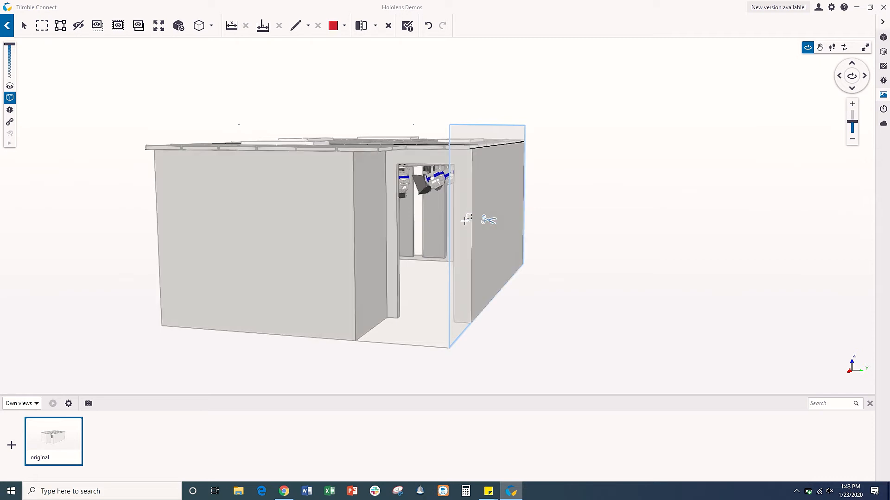
left_click_drag(483, 223, 405, 219)
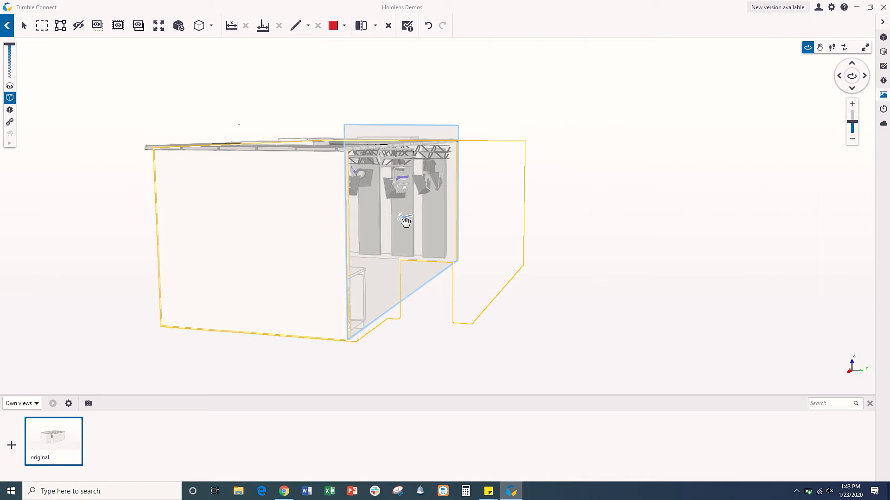
Add a second clip plane on the large front wall and move it inward to cut open the room.
left_click(375, 26)
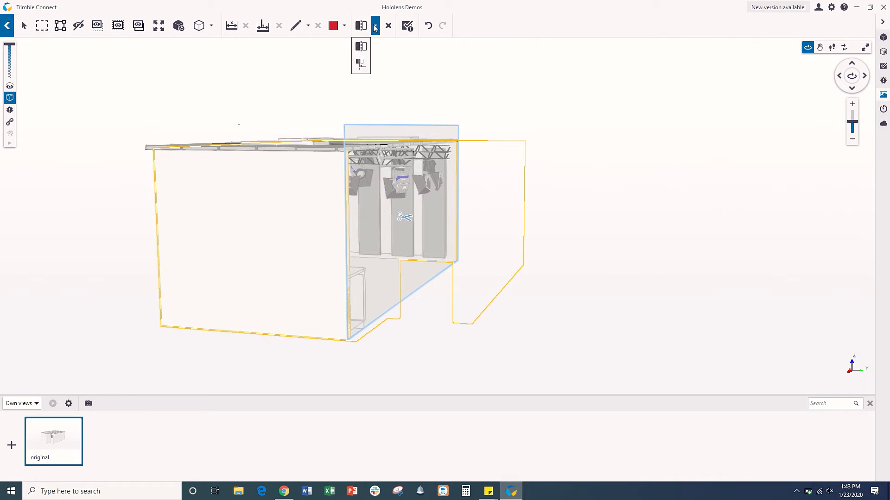
left_click(359, 46)
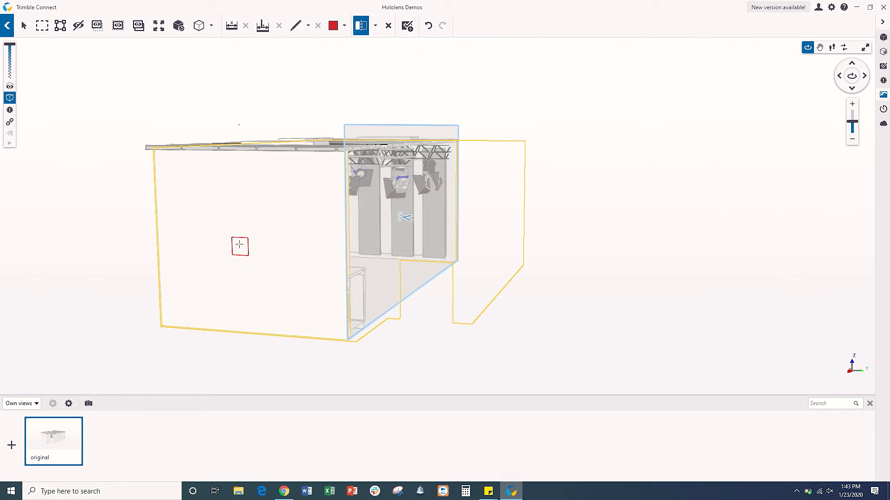
left_click(238, 245)
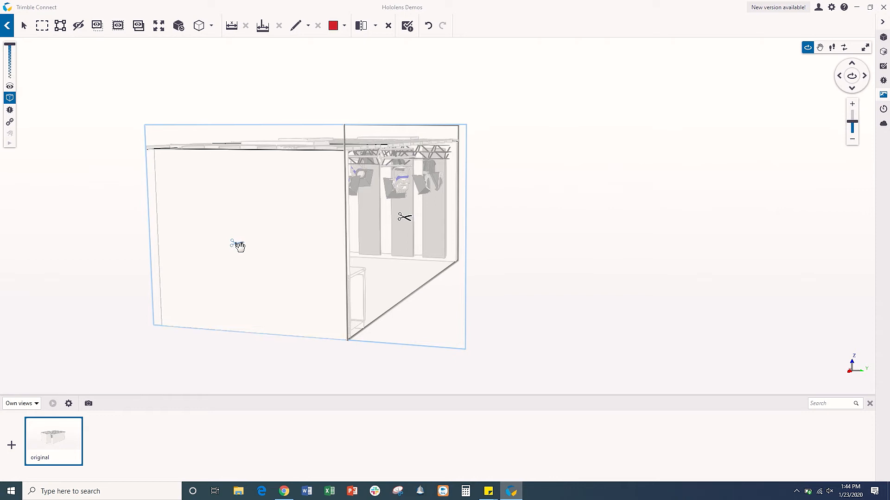
left_click_drag(236, 246, 328, 204)
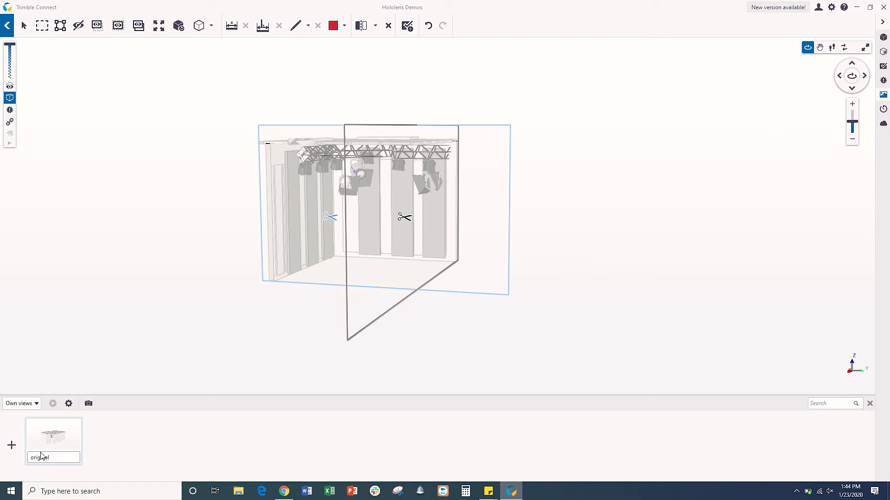
Save the clipped state of the model as a new view, keeping the default name.
left_click(56, 443)
left_click(68, 438)
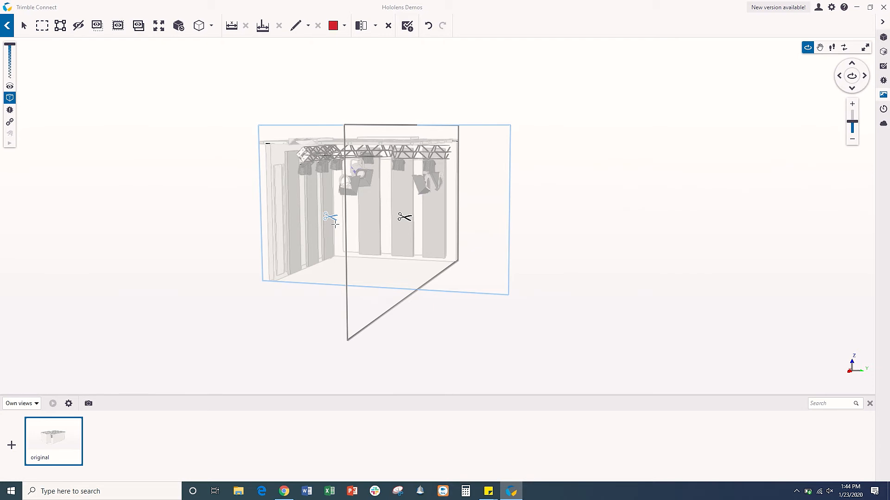
left_click(11, 447)
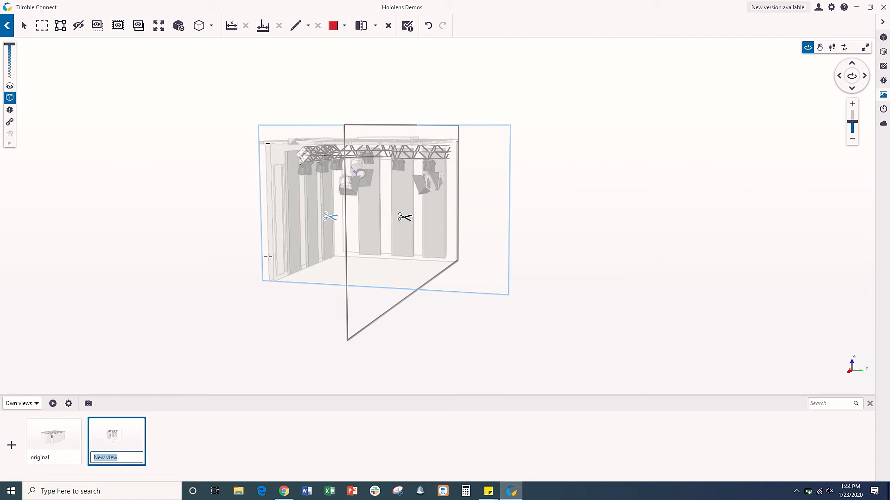
Zoom to the back-wall panel nearest the room's far corner and change its object color to red.
left_click(367, 207)
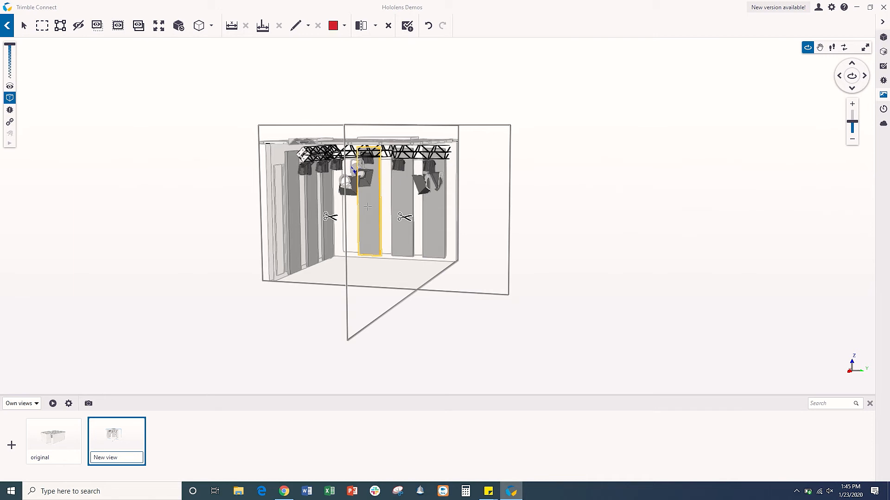
double_click(367, 207)
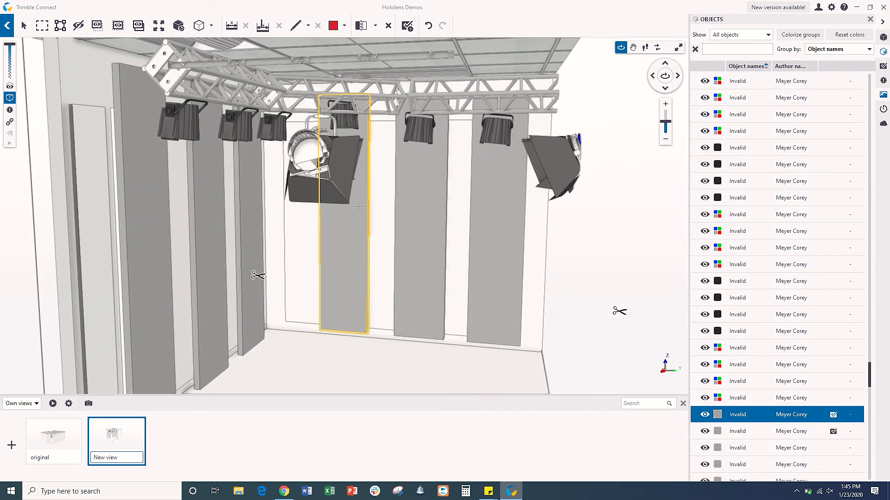
left_click(740, 414)
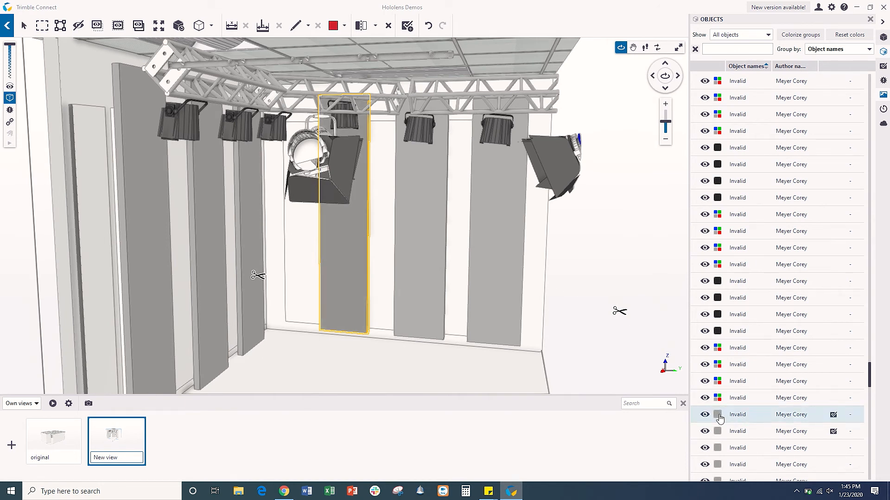
left_click(719, 417)
left_click(719, 417)
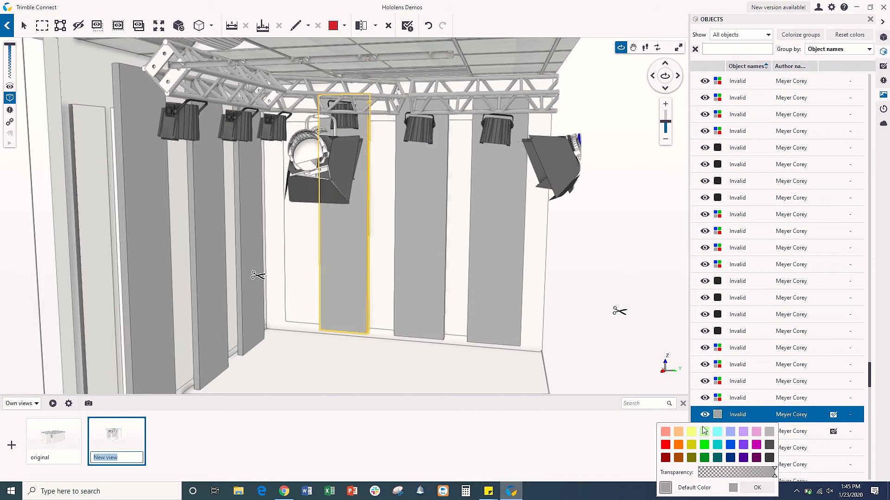
left_click(665, 445)
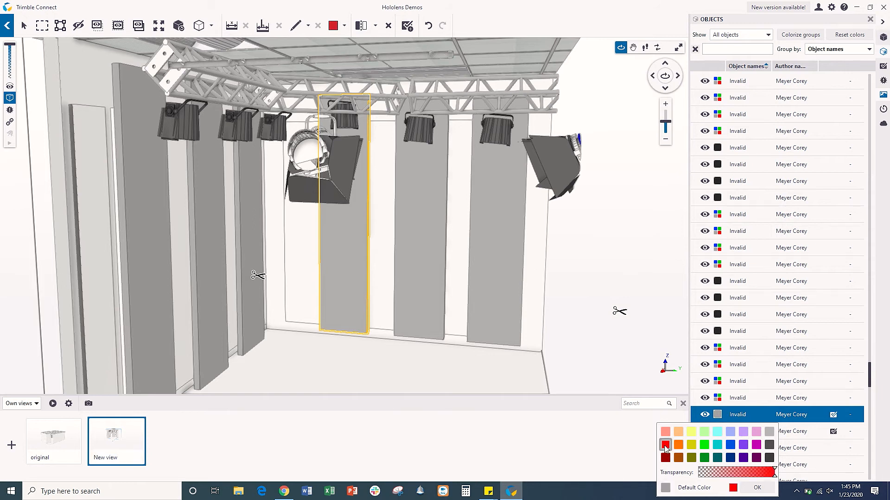
left_click(757, 488)
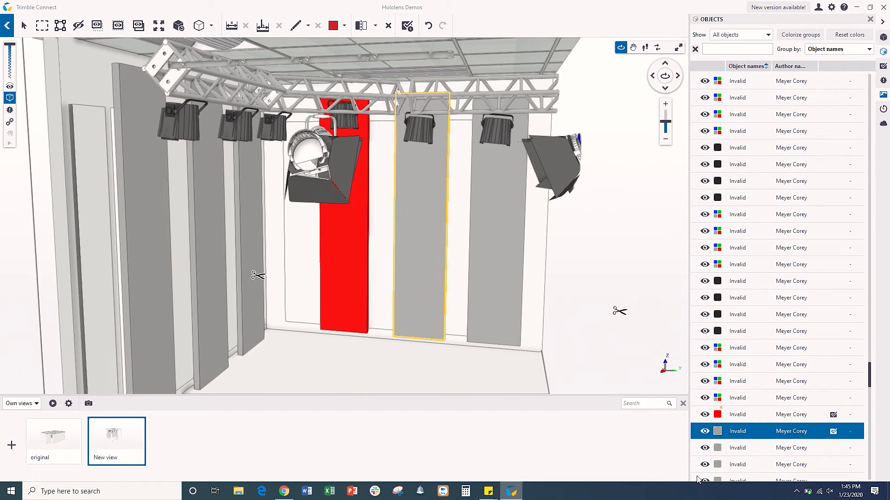
Color the middle back-wall panel red as well and save the colored model as another new view.
left_click(717, 431)
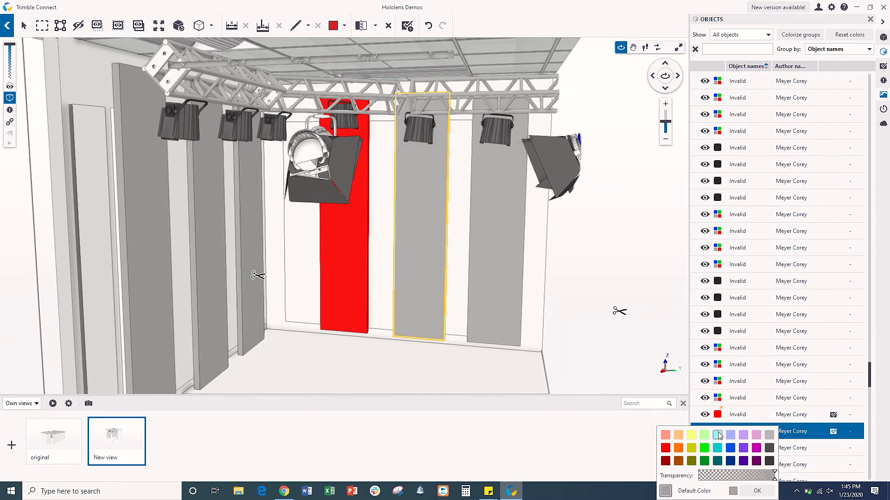
left_click(665, 448)
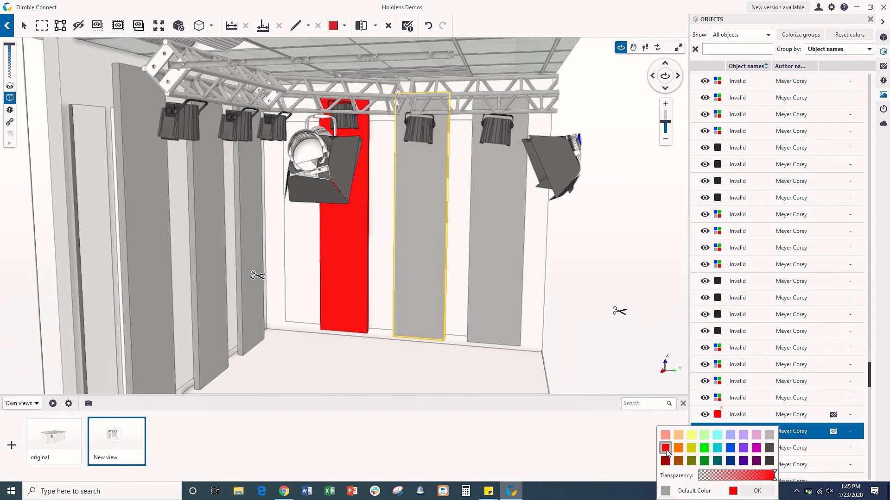
left_click(756, 491)
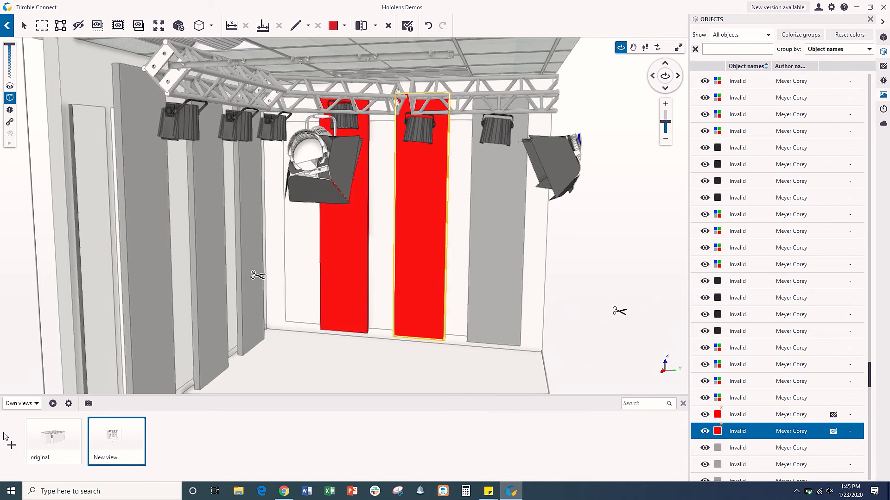
left_click(13, 446)
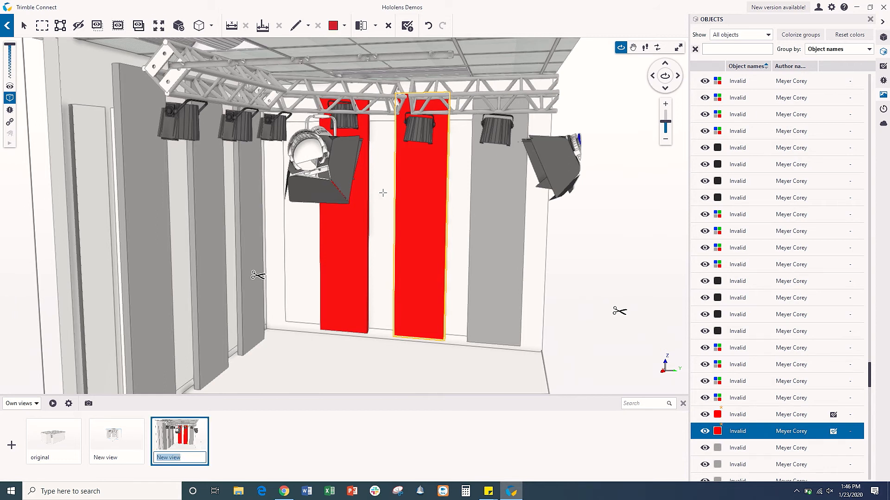
Create a ToDo for the middle red panel and assign it to the last team member listed, keeping the attached view.
left_click(420, 181)
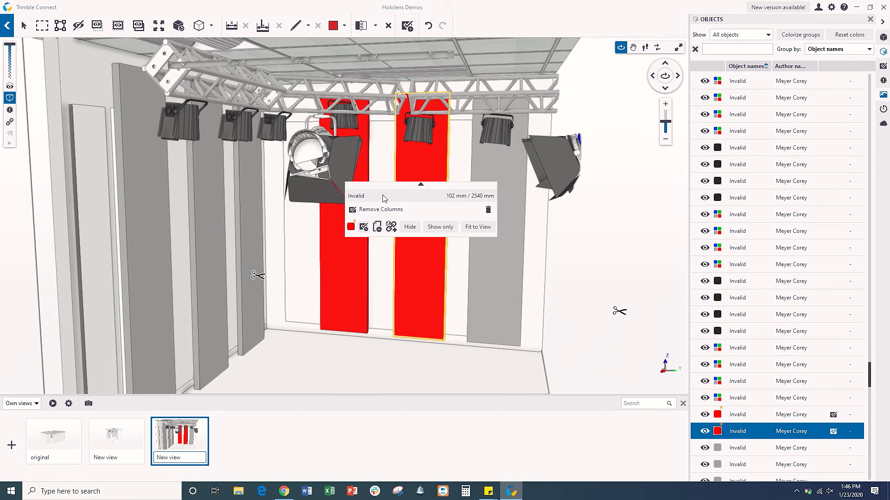
left_click(363, 226)
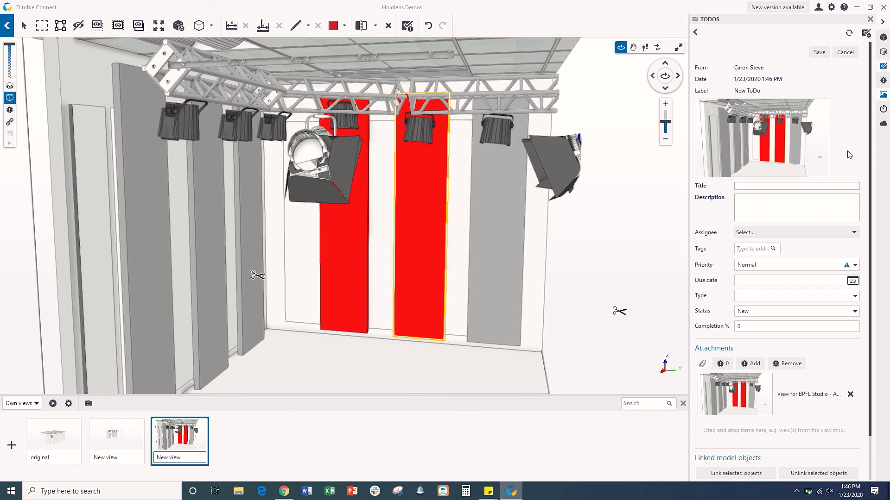
left_click(755, 236)
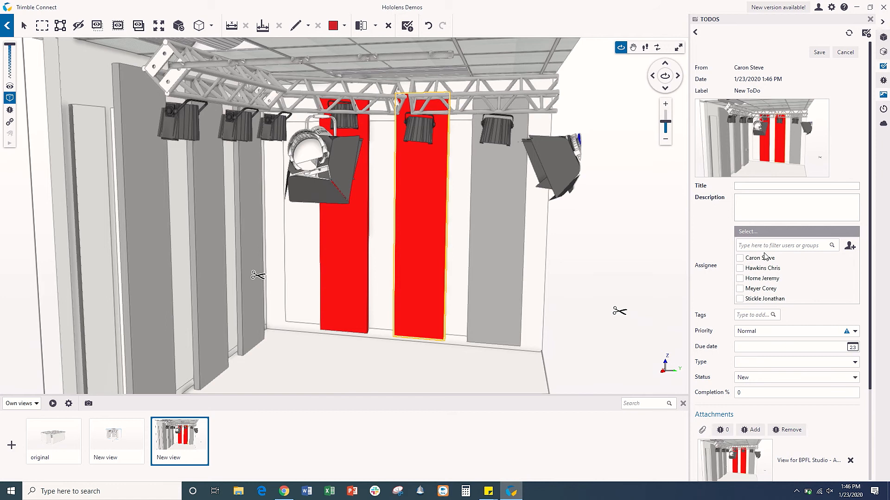
left_click(739, 299)
scroll(746, 429, "down", 3)
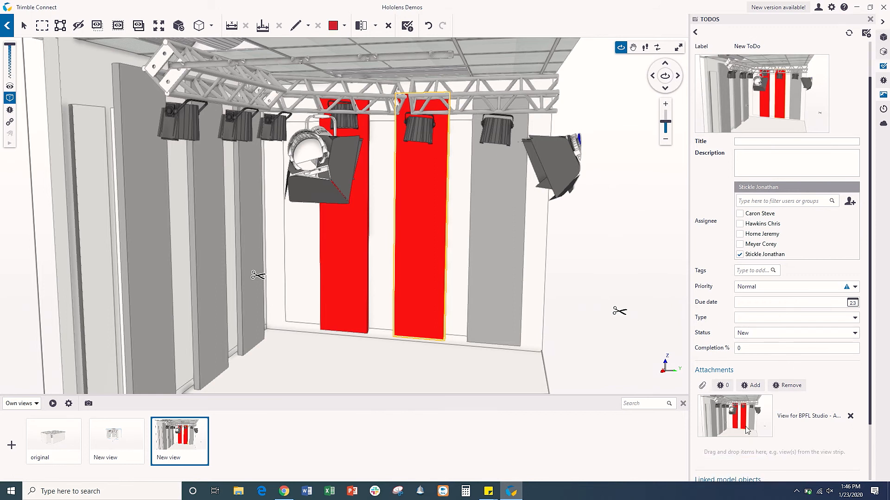
scroll(730, 460, "down", 2)
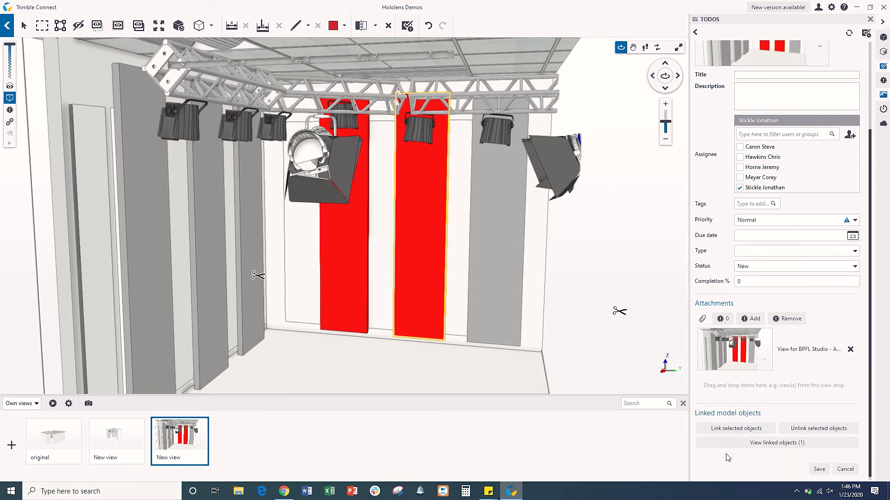
left_click(818, 471)
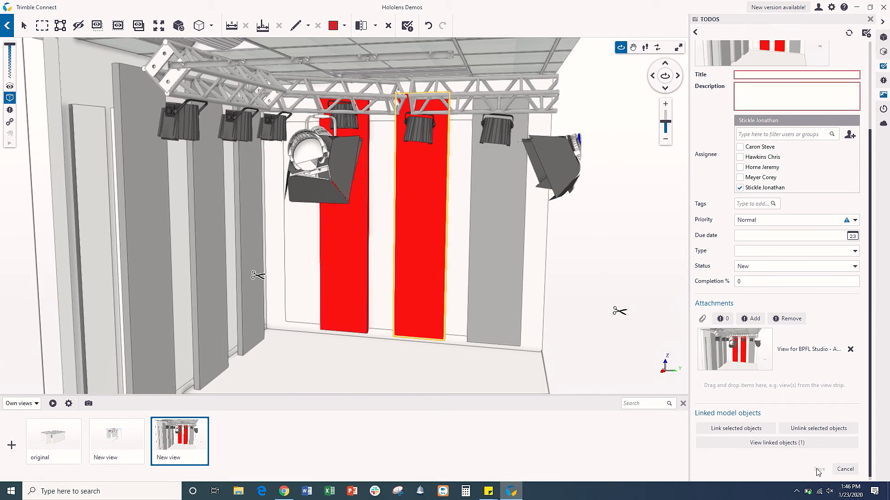
Title the ToDo "New panels", describe it as "incorrect panels installed" and save it.
left_click(751, 75)
left_click(749, 137)
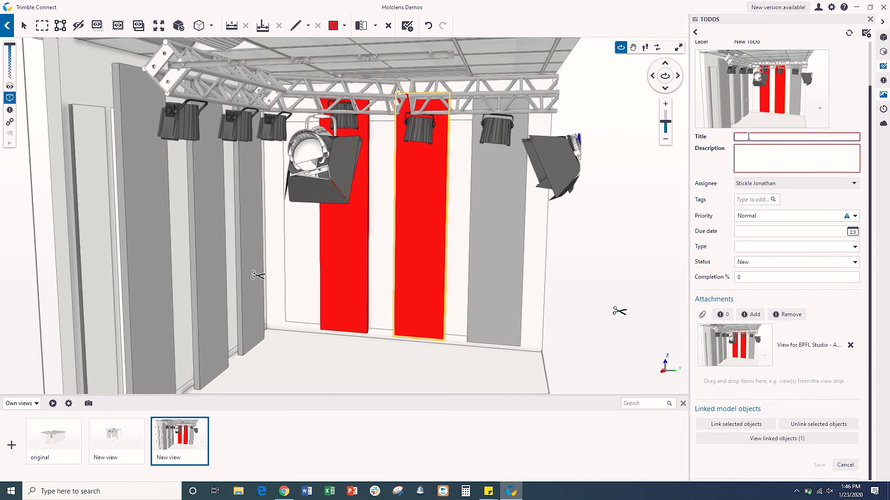
type("New panels")
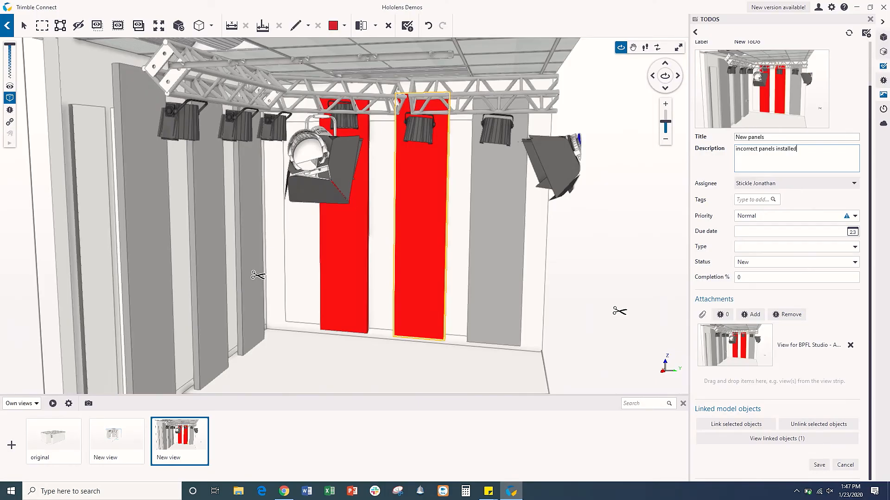
left_click(818, 465)
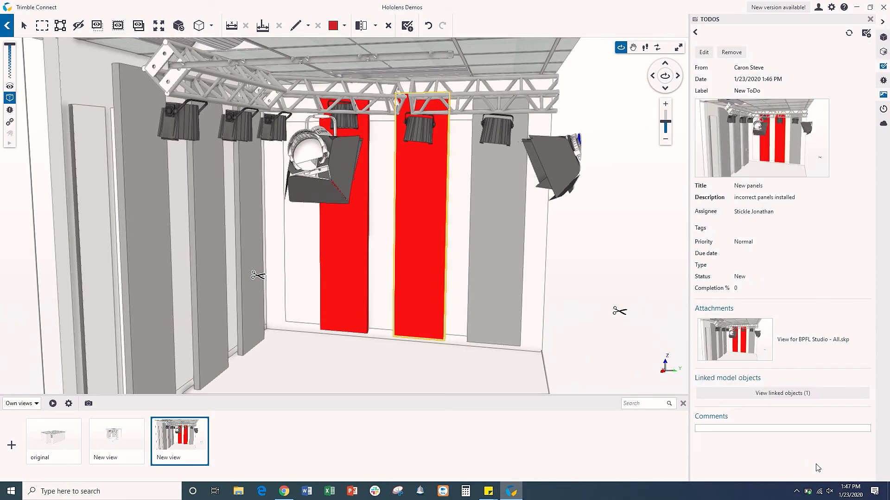